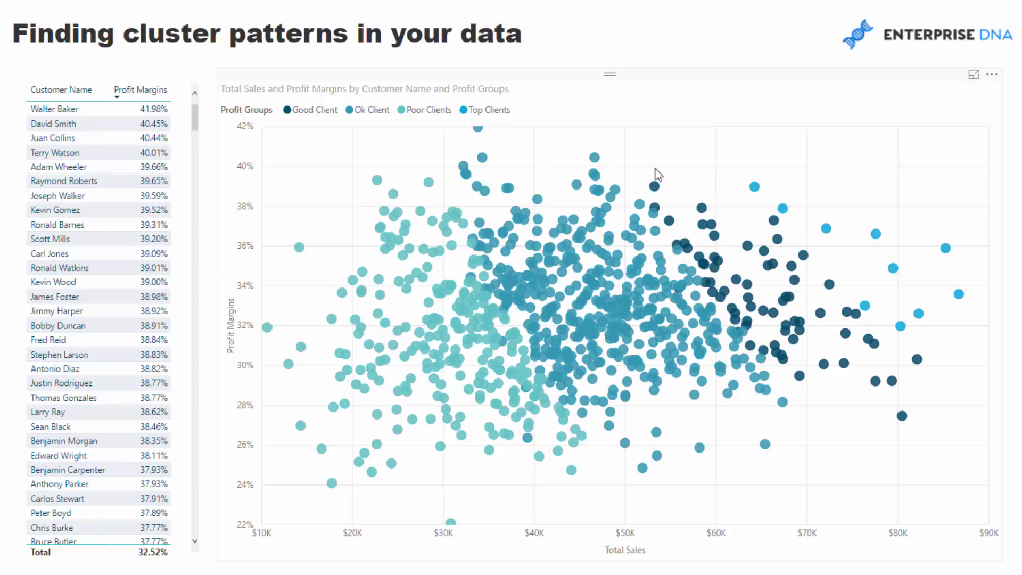
# Step: Move the Client Profitability table below Key Measures in the model diagram, then view its four profit bands with Min and Max limits
pyautogui.moveTo(461, 222)
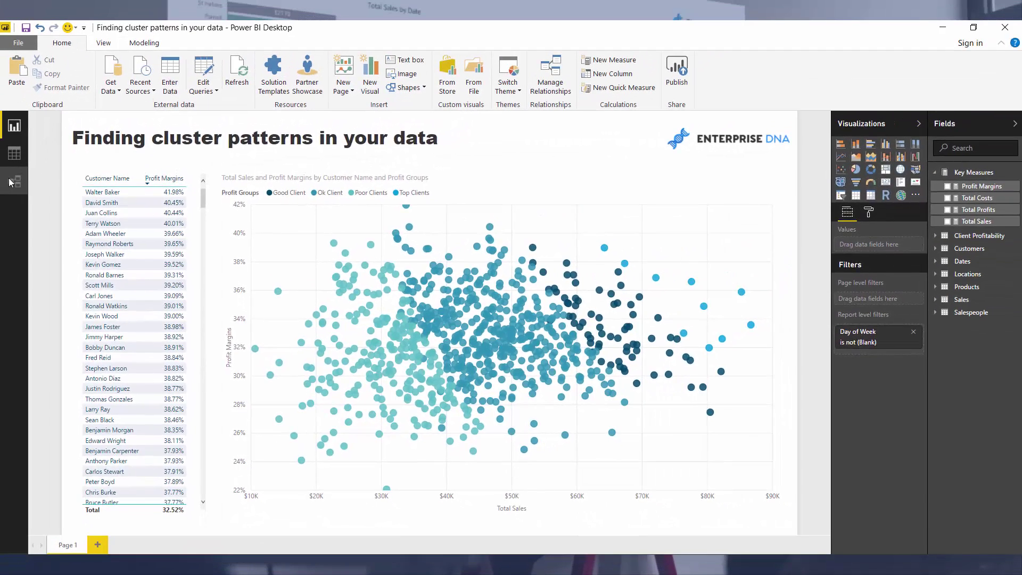
pyautogui.click(9, 176)
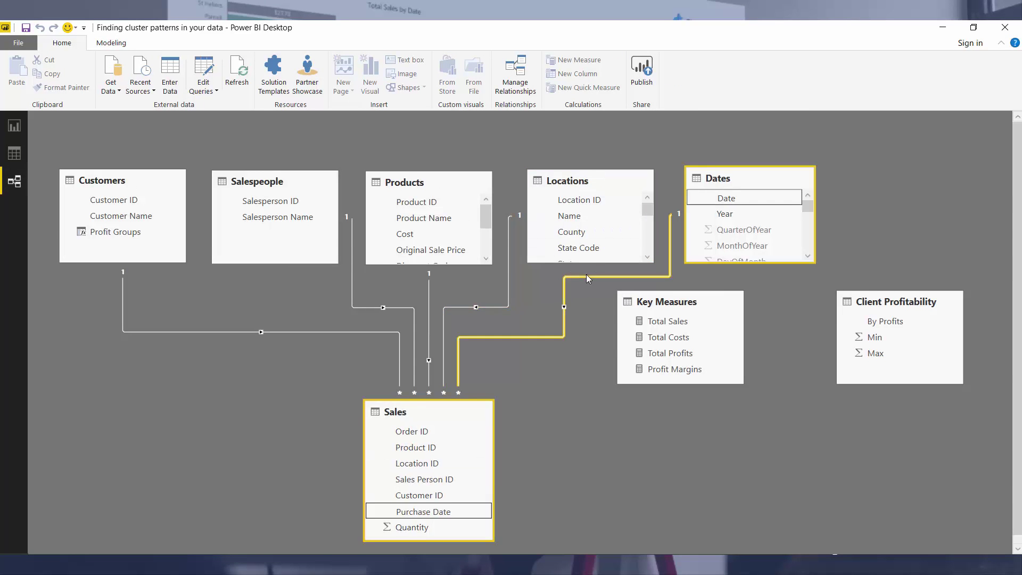
pyautogui.moveTo(660, 244); pyautogui.dragTo(521, 314)
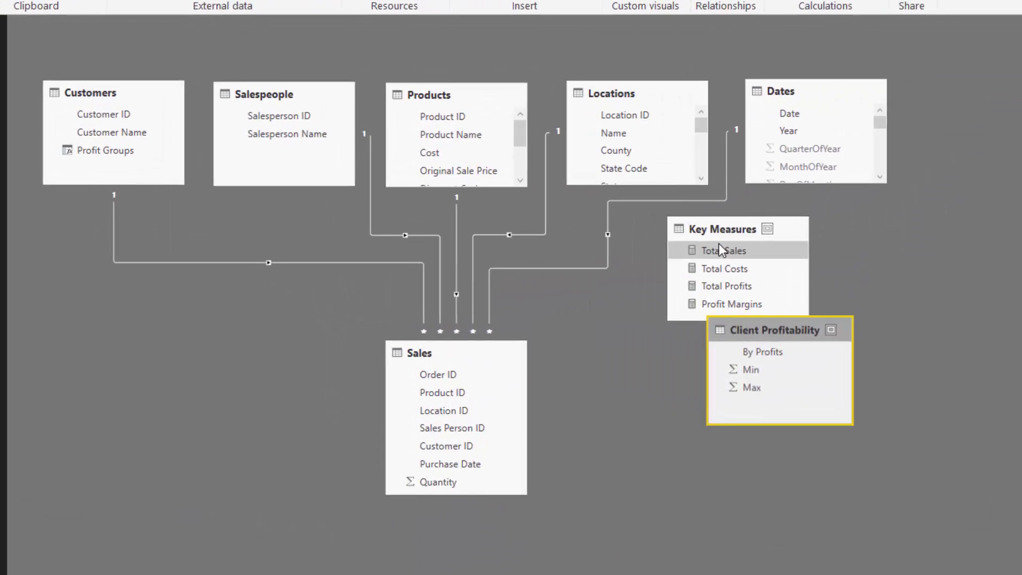
pyautogui.moveTo(878, 343); pyautogui.dragTo(836, 343)
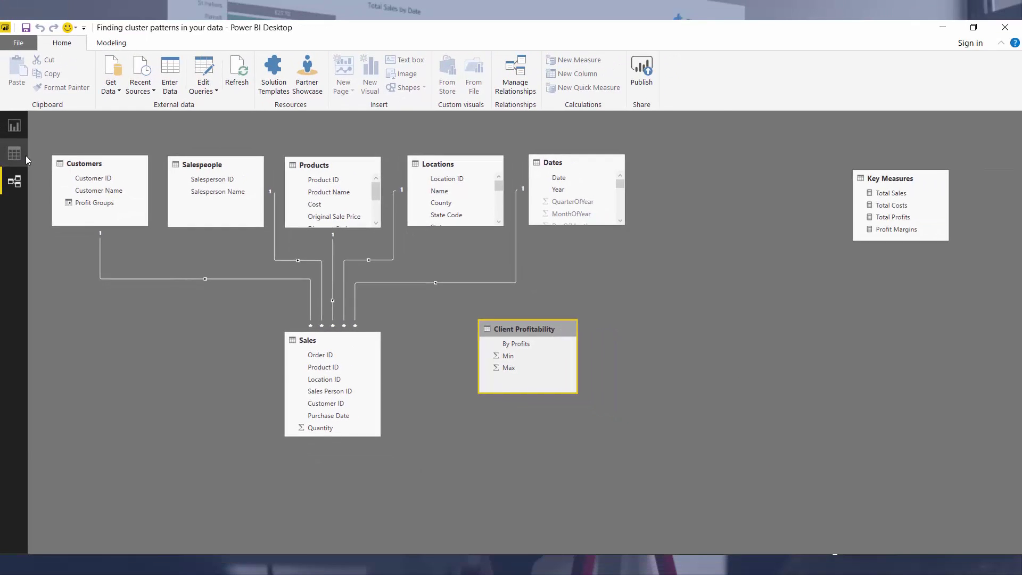
pyautogui.click(3, 112)
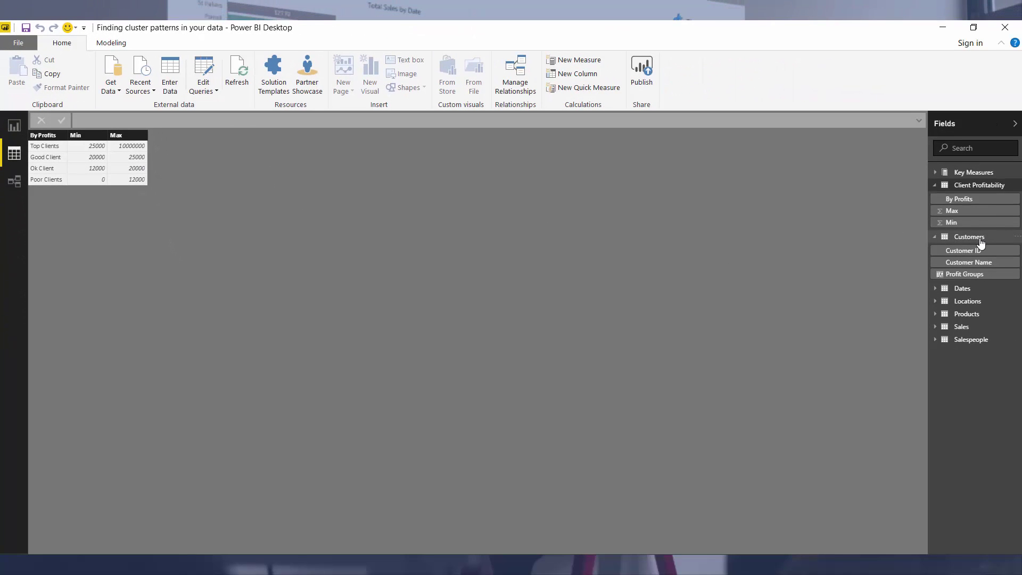
# Step: Show the Customers table data and select the Profit Groups column's full CALCULATE-FILTER DAX formula
pyautogui.click(981, 237)
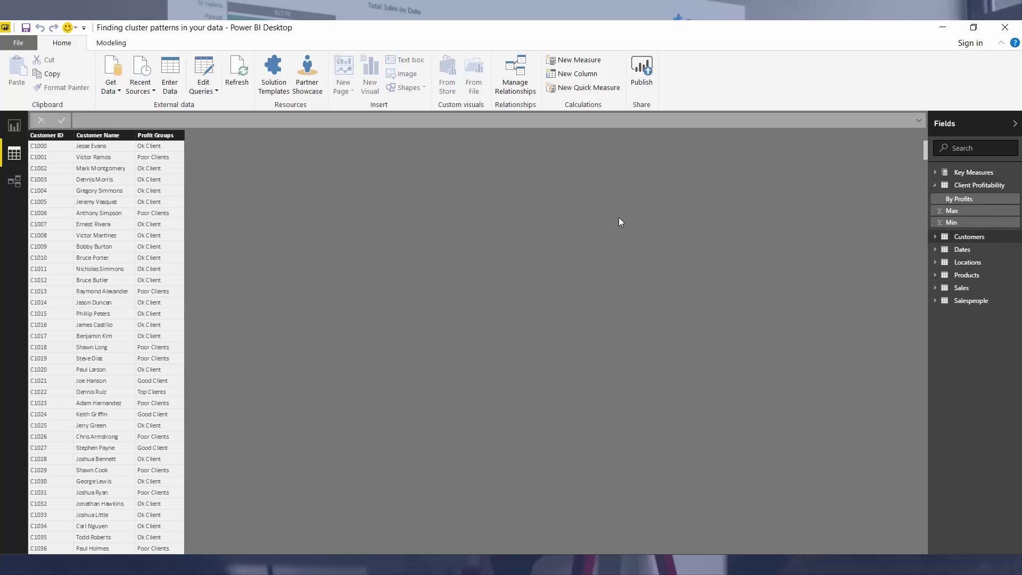
pyautogui.click(156, 135)
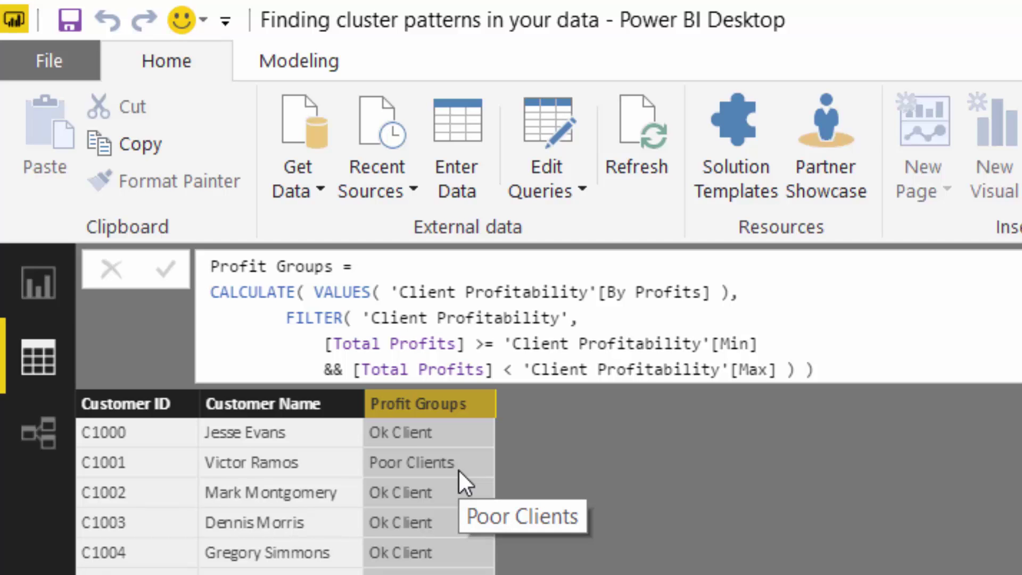
pyautogui.moveTo(870, 377); pyautogui.dragTo(178, 245)
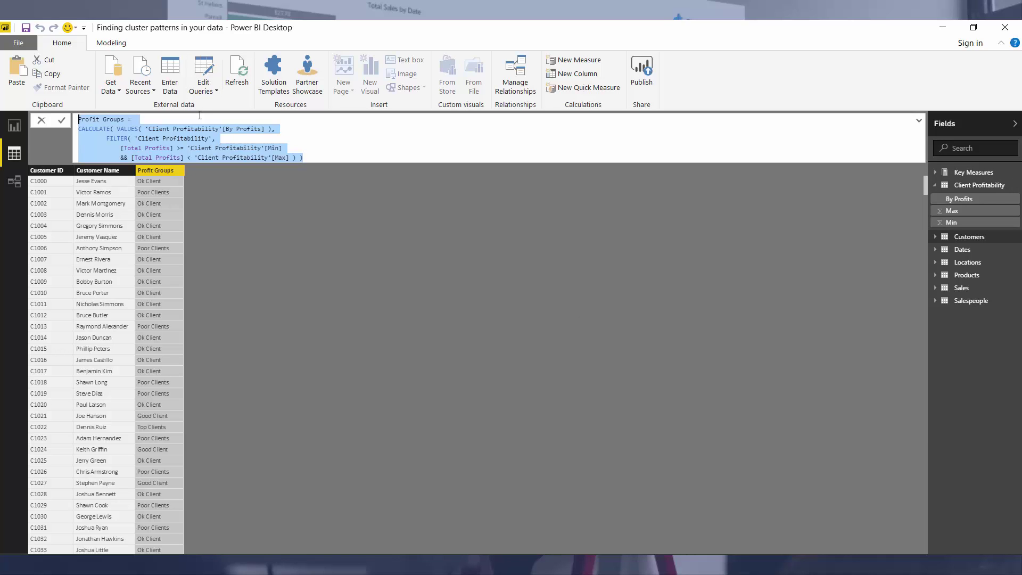
pyautogui.click(122, 128)
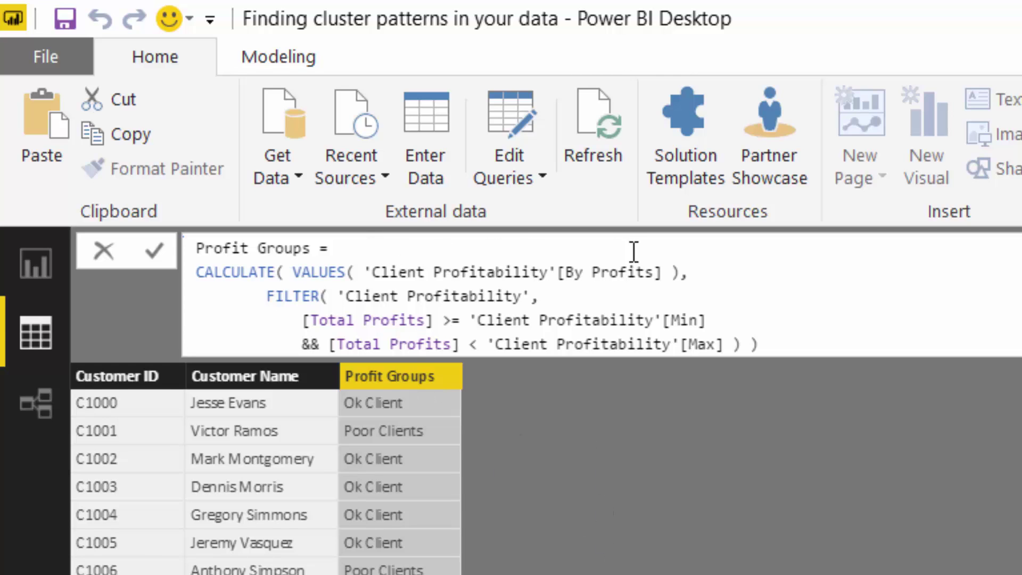
pyautogui.click(680, 272)
pyautogui.moveTo(680, 272); pyautogui.dragTo(559, 294)
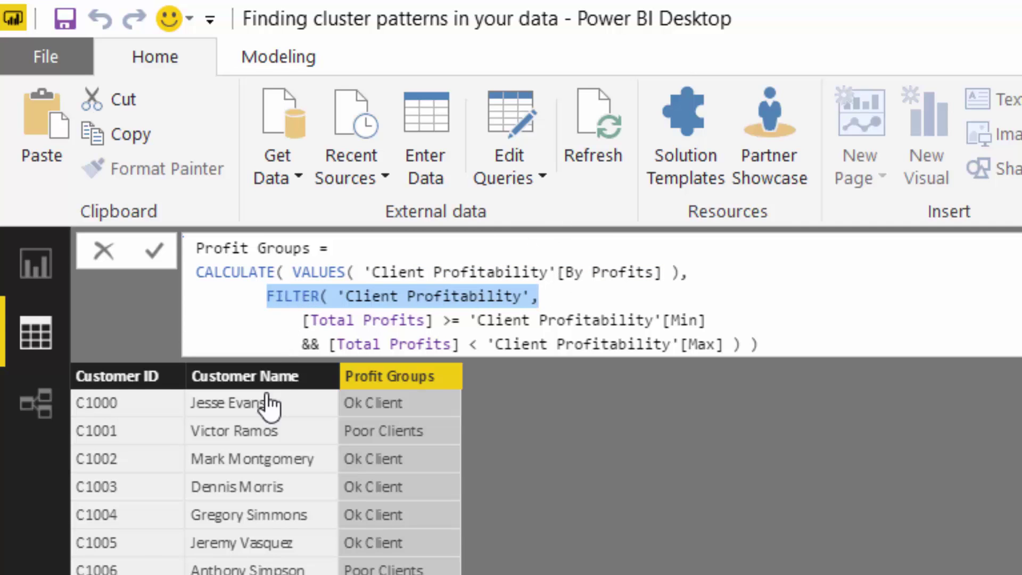
pyautogui.moveTo(301, 320); pyautogui.dragTo(442, 319)
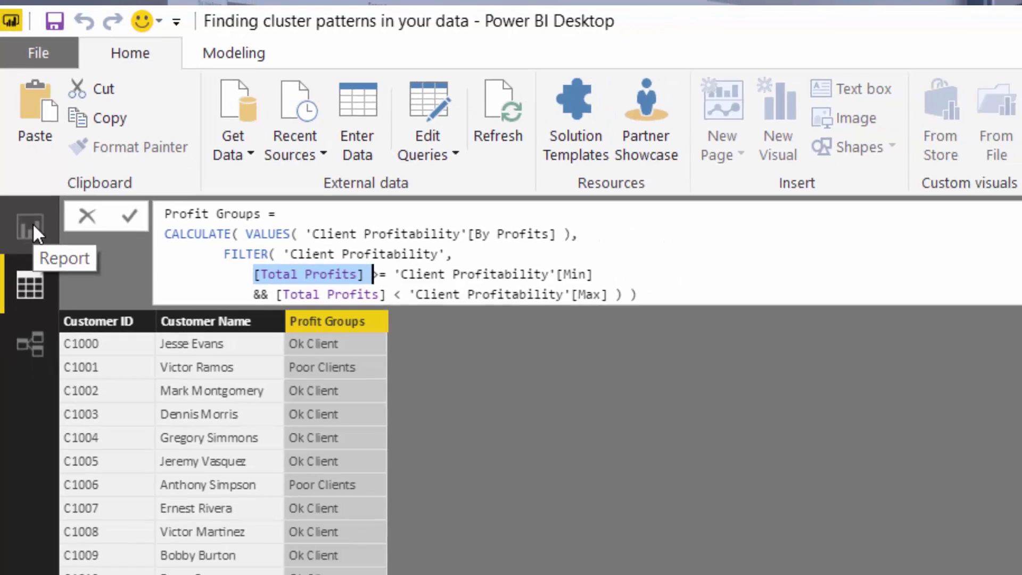
# Step: On the report page, replace the old scatter chart with a new, enlarged empty scatter chart
pyautogui.click(38, 259)
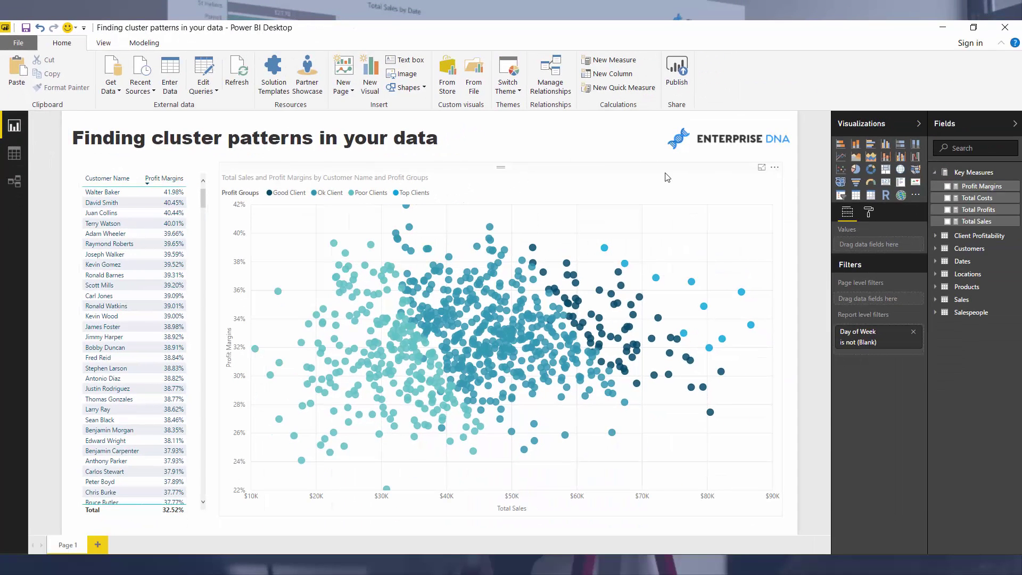
pyautogui.click(712, 190)
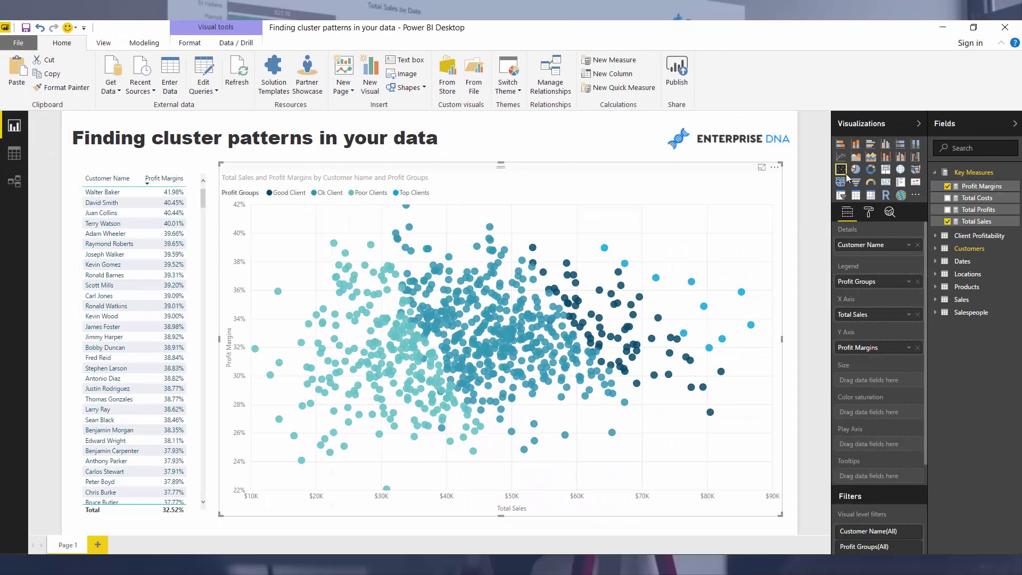
pyautogui.press('Delete')
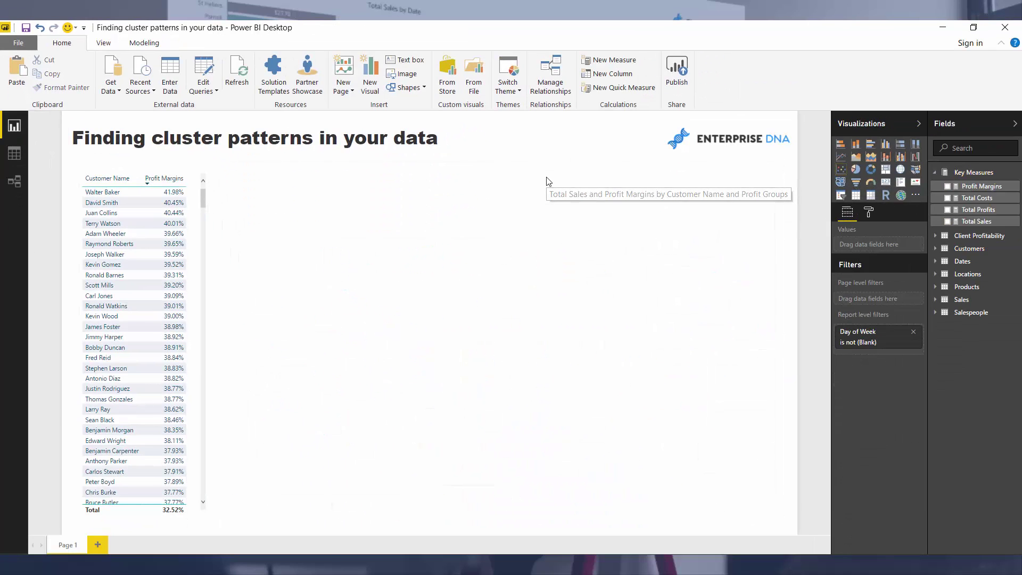
pyautogui.click(841, 169)
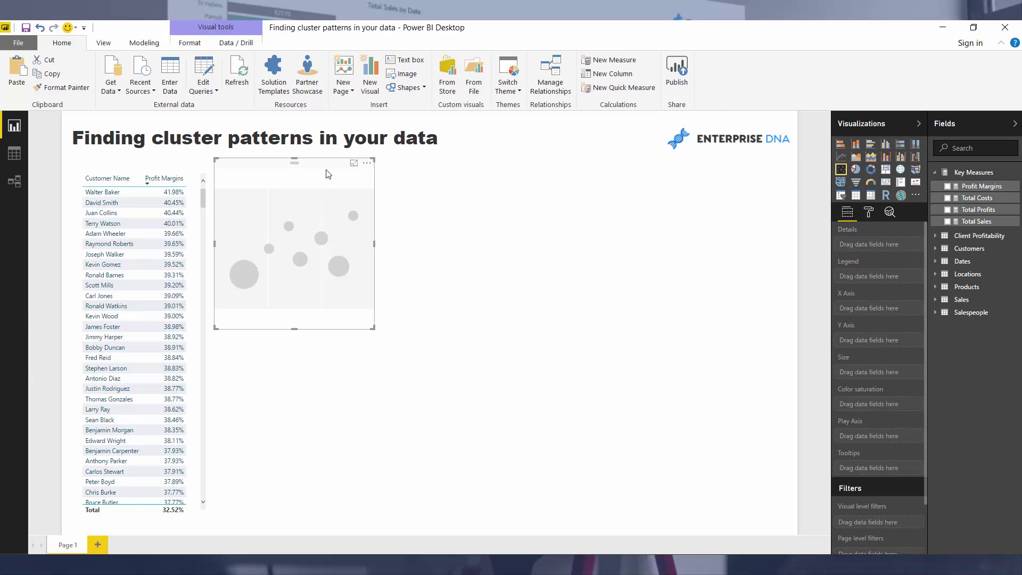
pyautogui.moveTo(385, 336); pyautogui.dragTo(675, 497)
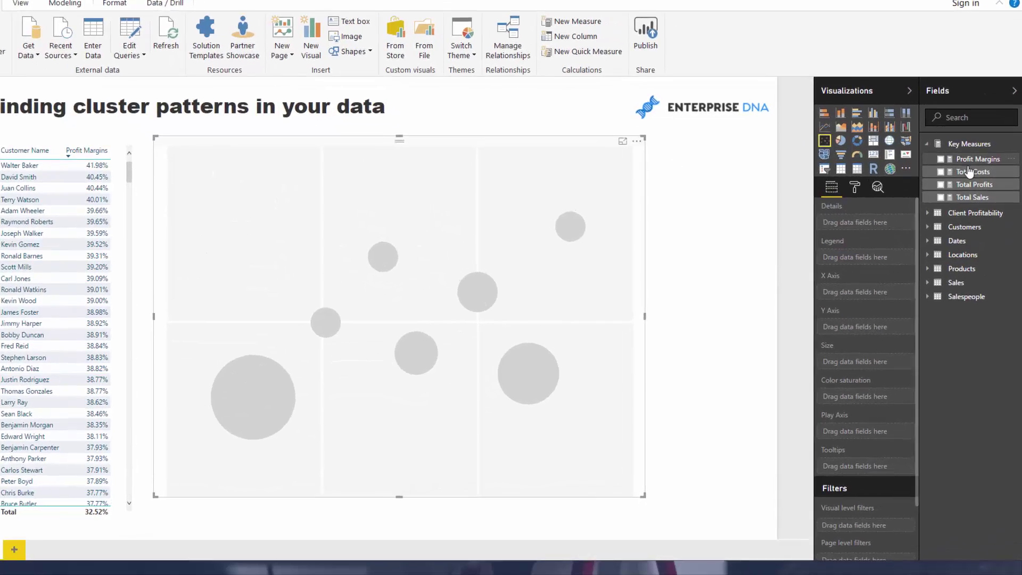
# Step: Plot Total Sales on the X axis and Profit Margins on the Y axis, with Customer Name details and a Profit Groups legend
pyautogui.moveTo(969, 171); pyautogui.dragTo(874, 295)
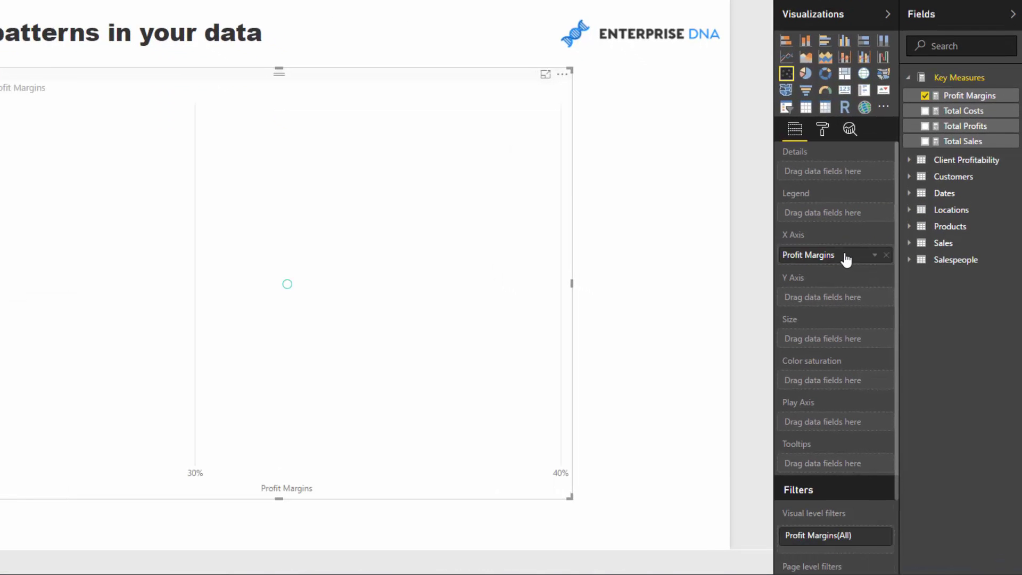
pyautogui.moveTo(847, 259); pyautogui.dragTo(846, 301)
pyautogui.moveTo(927, 143); pyautogui.dragTo(829, 259)
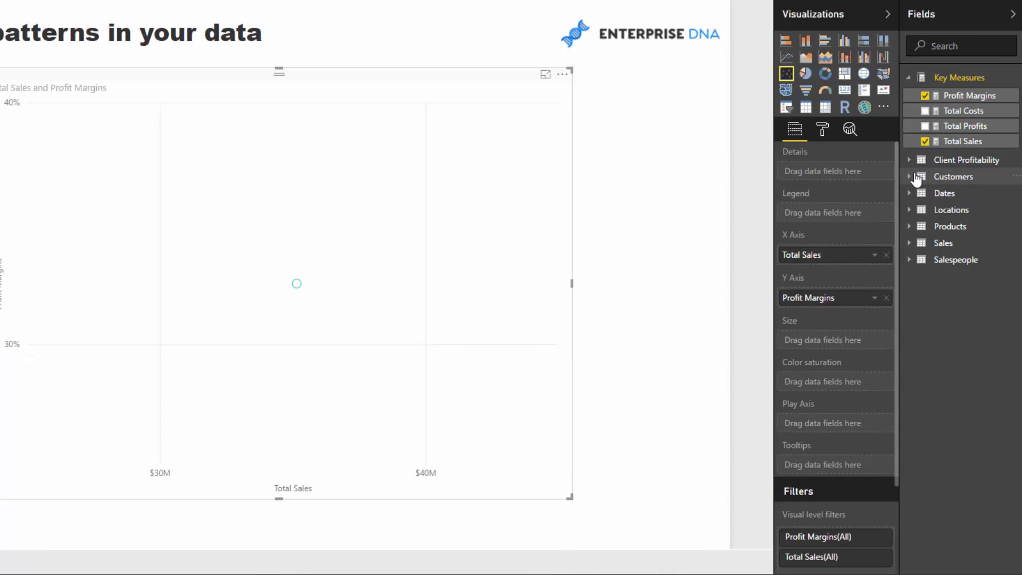
pyautogui.click(910, 177)
pyautogui.moveTo(970, 213); pyautogui.dragTo(822, 176)
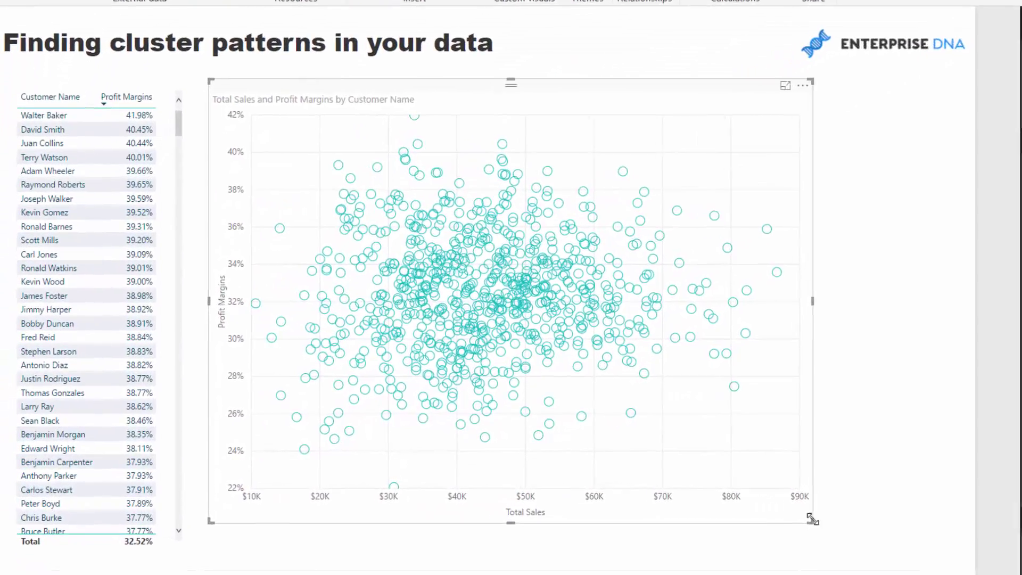
pyautogui.moveTo(812, 519); pyautogui.dragTo(944, 551)
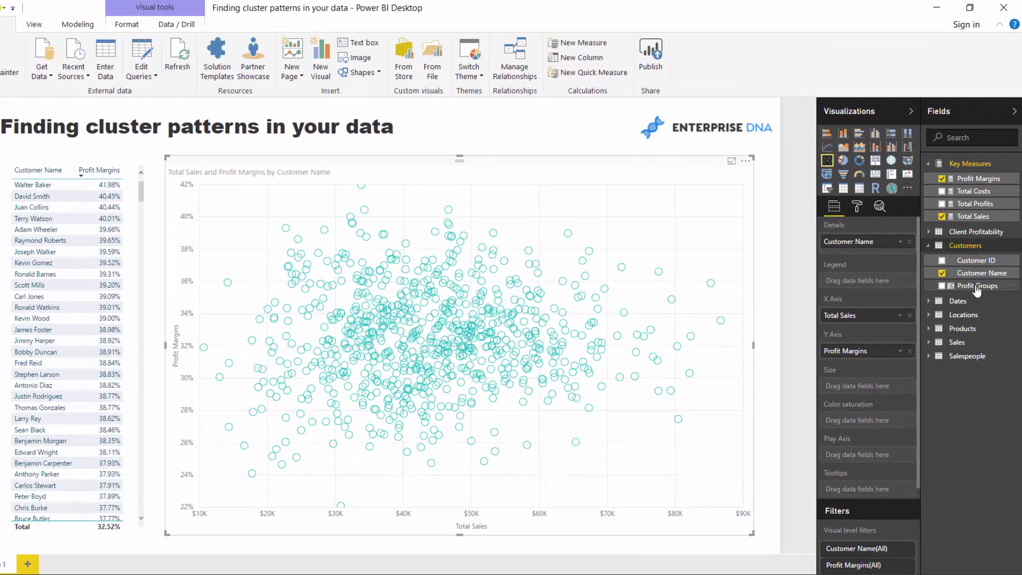
pyautogui.moveTo(976, 288); pyautogui.dragTo(876, 287)
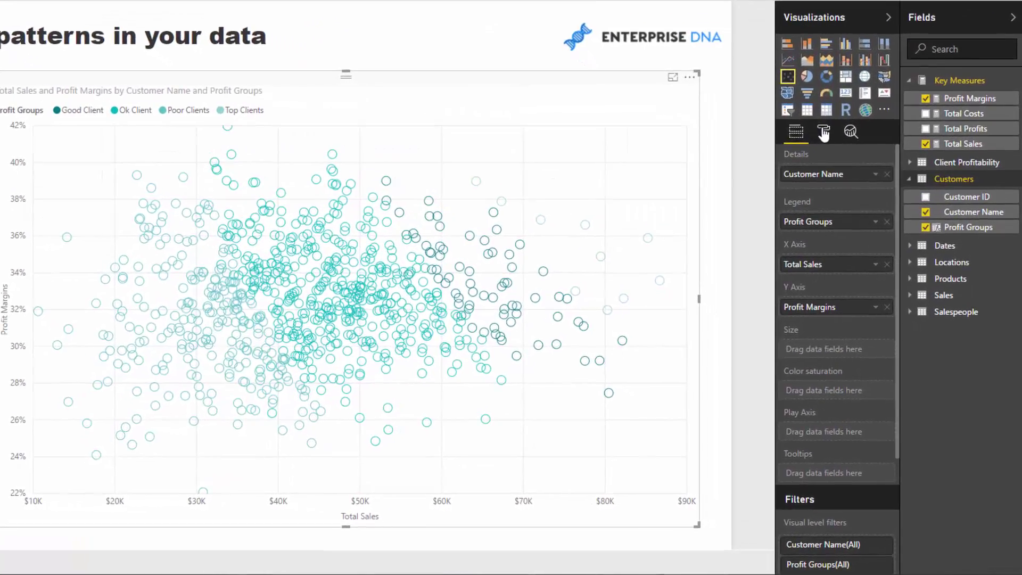
# Step: Turn Fill point on, and in Data colors set Top Clients to light blue and Poor Clients to dark green
pyautogui.click(856, 206)
pyautogui.click(882, 355)
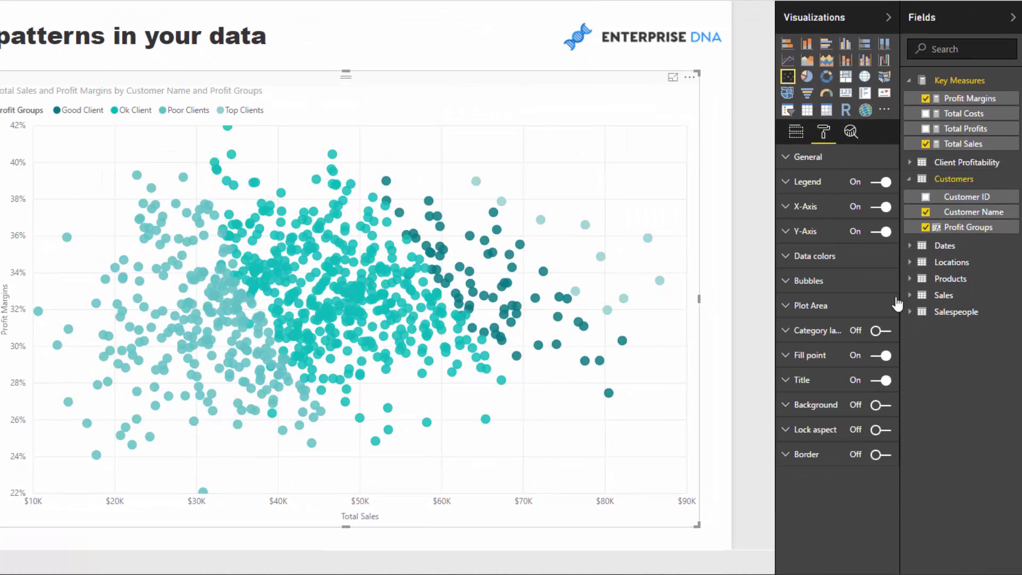
pyautogui.click(804, 257)
pyautogui.click(877, 355)
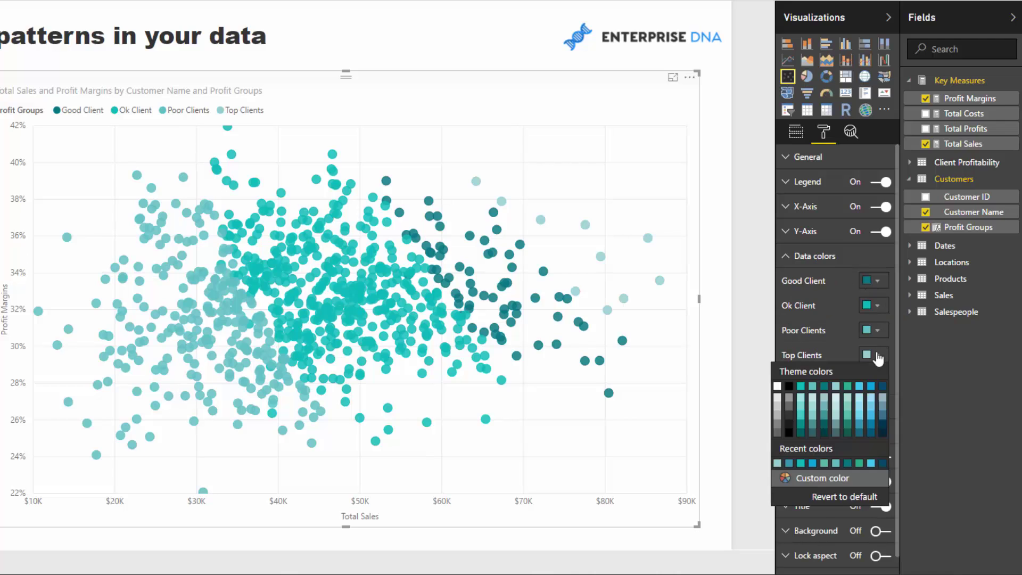
pyautogui.click(883, 386)
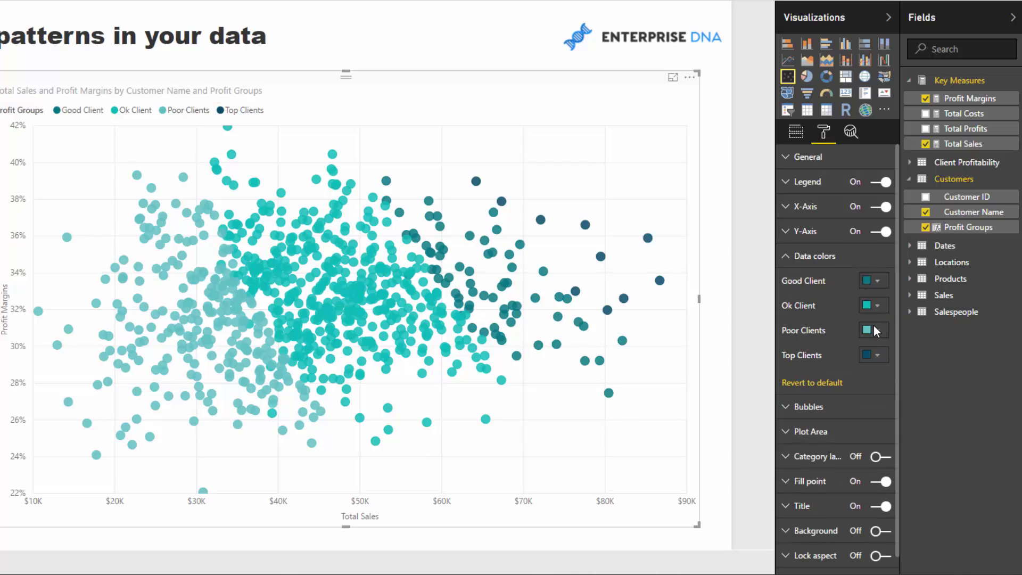
pyautogui.click(881, 357)
pyautogui.click(872, 378)
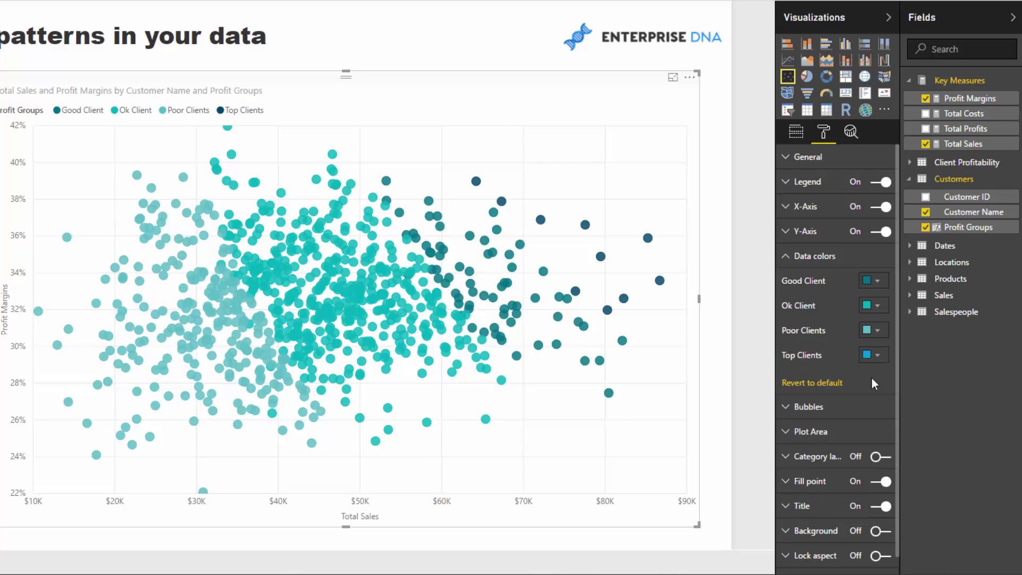
pyautogui.click(877, 330)
pyautogui.click(852, 405)
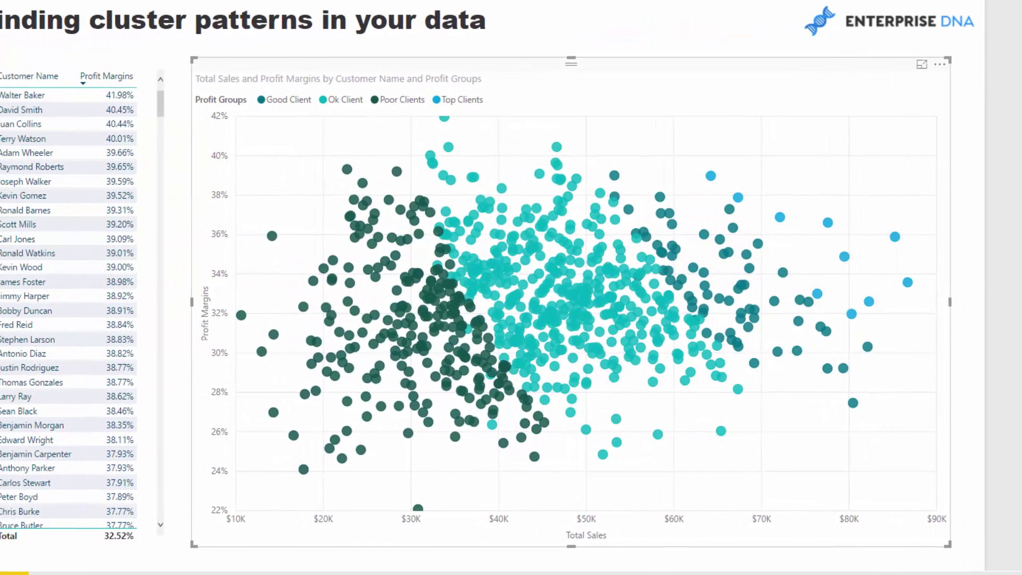